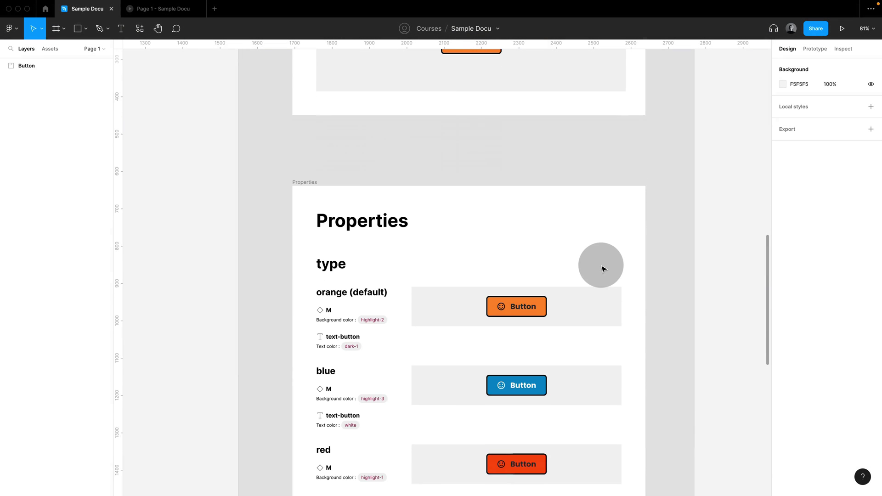
{"action": "scroll", "coordinate": [603, 268], "scroll_direction": "down", "scroll_amount": 10}
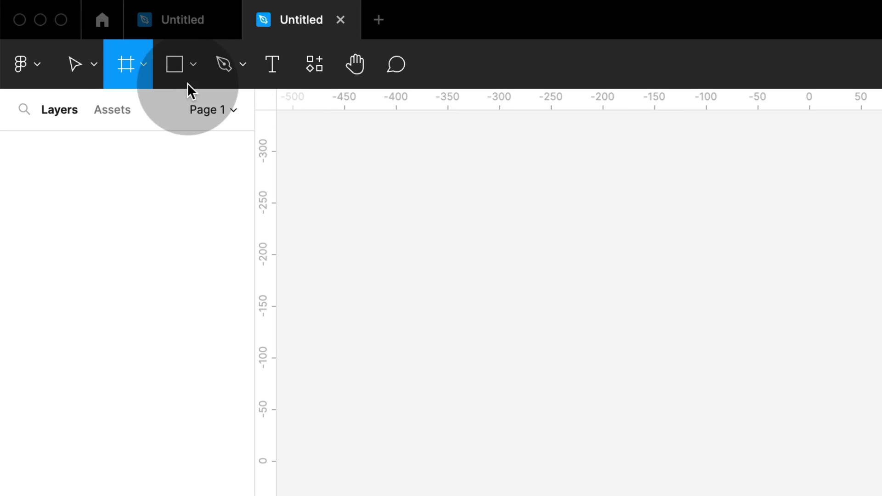
Step: Draw two side-by-side sections, Section 1 and Section 2, on the canvas
{"action": "left_click", "coordinate": [146, 61]}
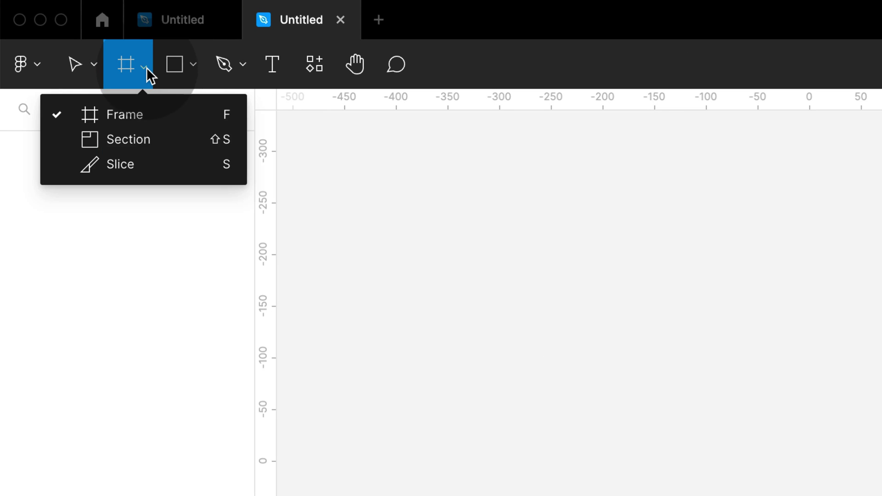
{"action": "left_click", "coordinate": [161, 141]}
{"action": "left_click_drag", "start_coordinate": [150, 91], "coordinate": [448, 412]}
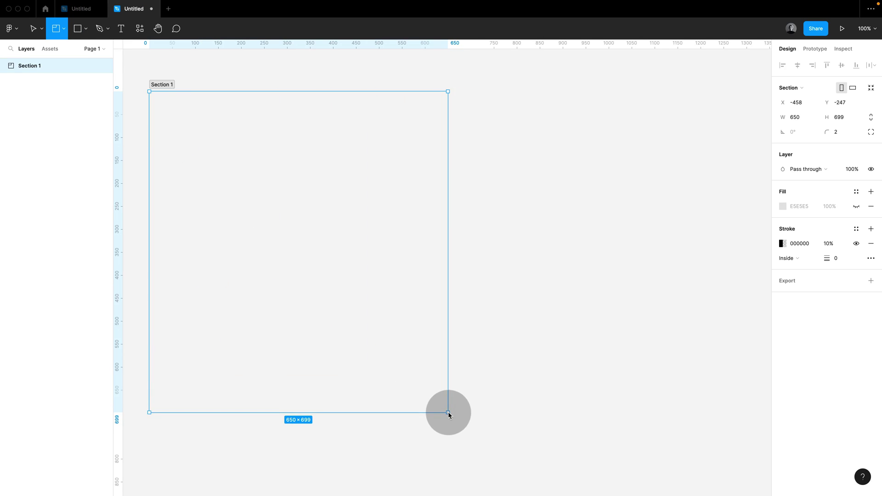
{"action": "left_click", "coordinate": [504, 342]}
{"action": "key", "text": "shift+s"}
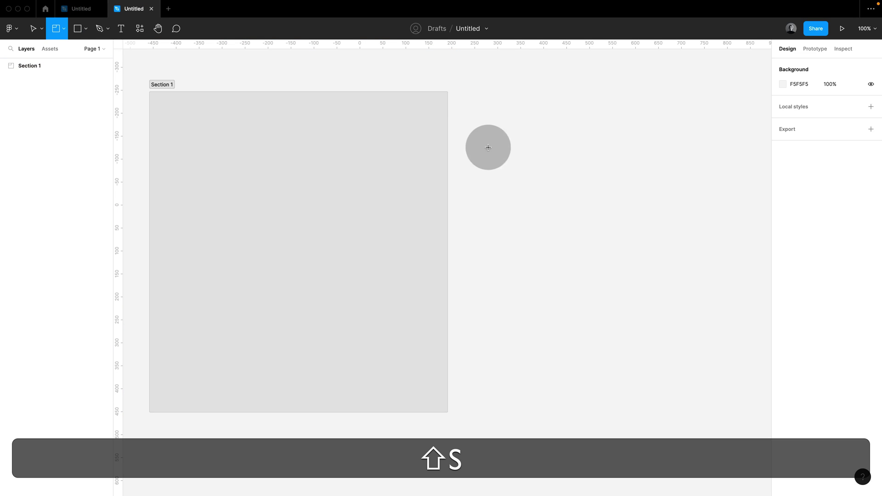
{"action": "left_click_drag", "start_coordinate": [462, 91], "coordinate": [742, 412]}
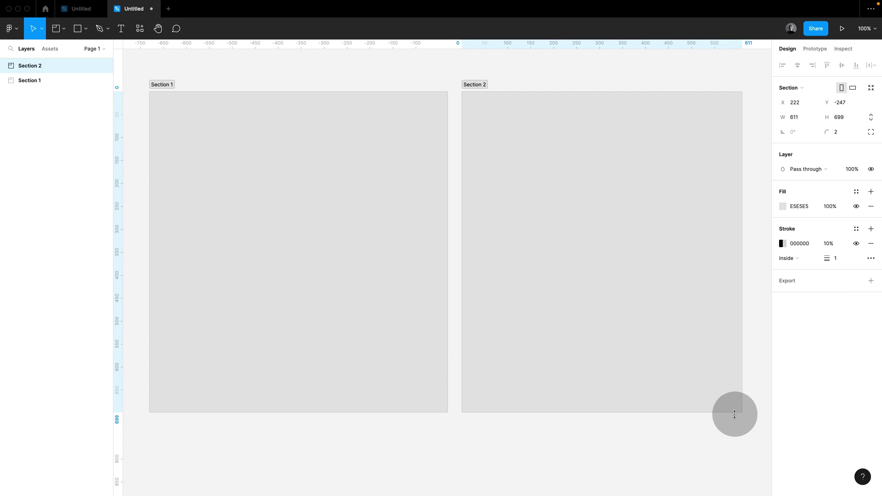
{"action": "left_click", "coordinate": [719, 438]}
Step: Paste the icon components into Section 2 and the M and S button sets into Section 1
{"action": "left_click", "coordinate": [608, 228]}
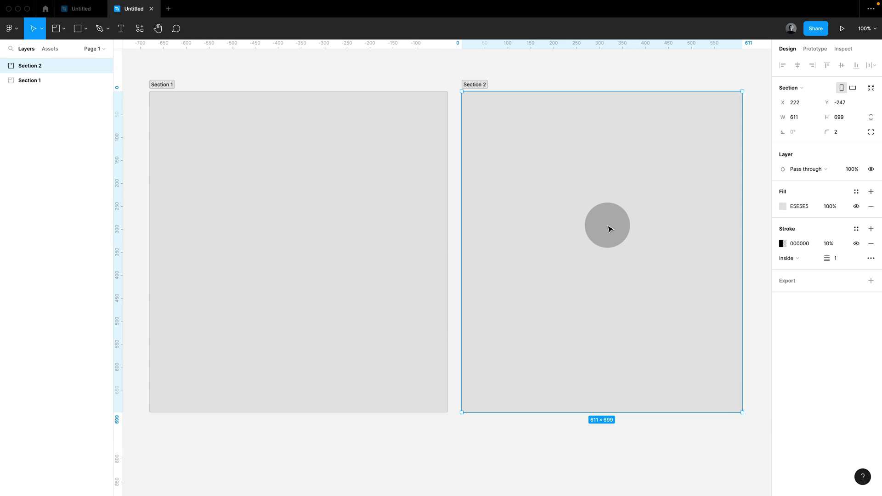
{"action": "key", "text": "ctrl+v"}
{"action": "left_click", "coordinate": [297, 155]}
{"action": "key", "text": "ctrl+v"}
{"action": "left_click", "coordinate": [250, 91]}
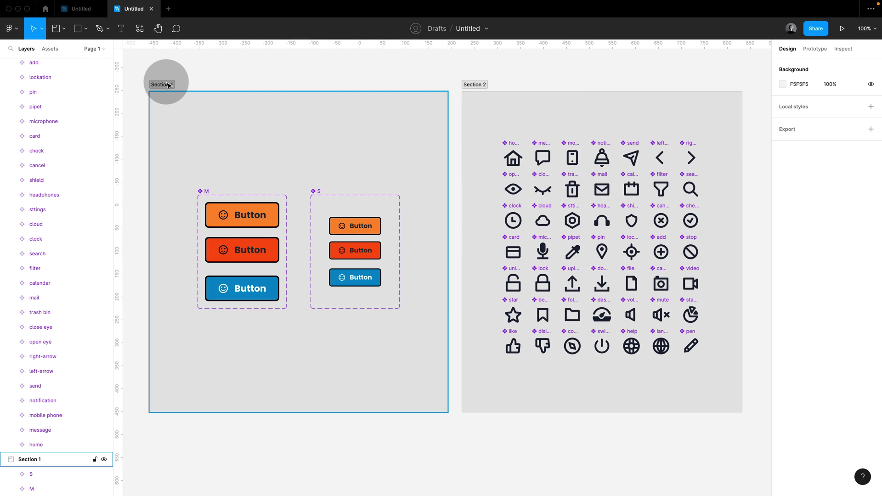
Step: With the Assets panel shown, rename Section 1 to 'Button' and select Section 2 to become Icons
{"action": "left_click", "coordinate": [49, 48]}
{"action": "left_click", "coordinate": [161, 85]}
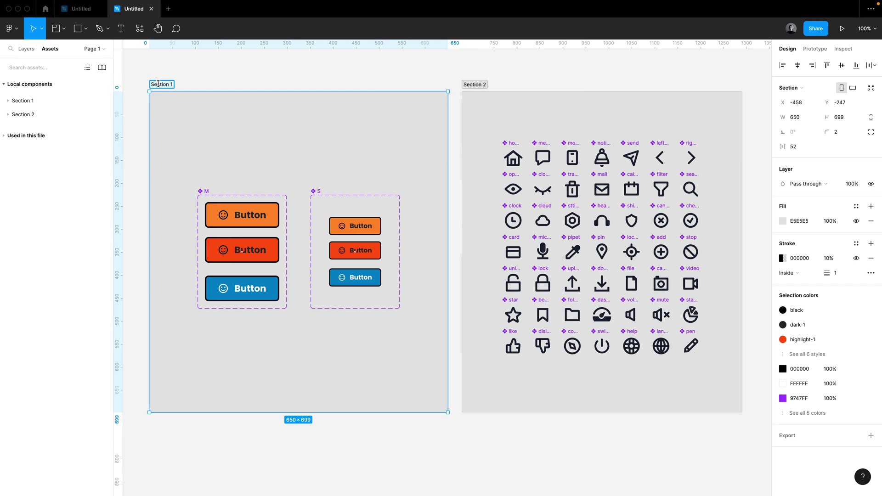
{"action": "double_click", "coordinate": [160, 84]}
{"action": "type", "text": "Button"}
{"action": "left_click", "coordinate": [286, 104]}
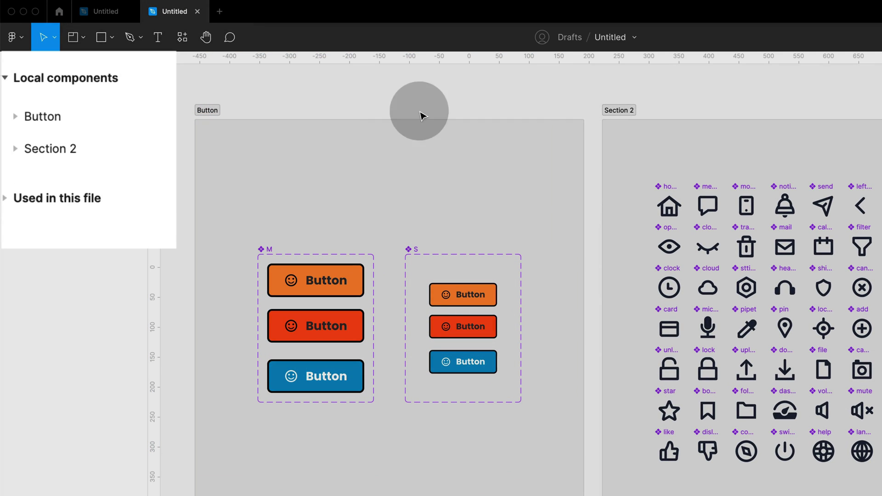
{"action": "left_click", "coordinate": [598, 105]}
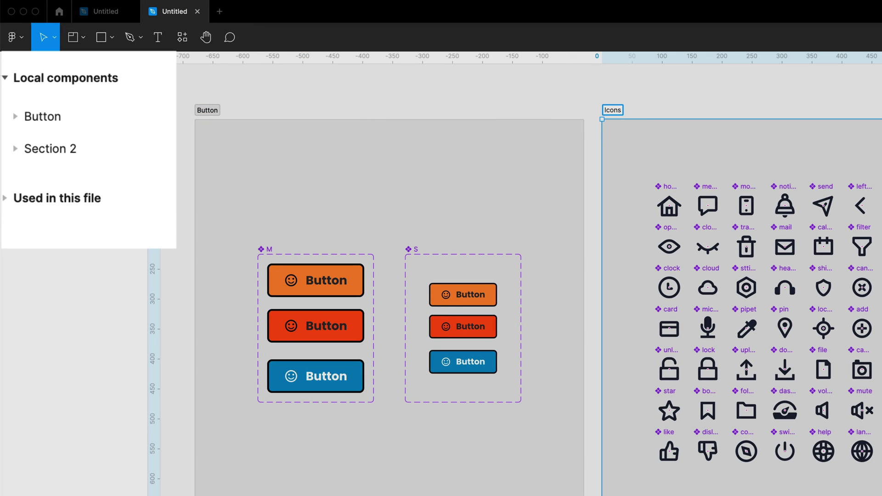
{"action": "left_click", "coordinate": [483, 84]}
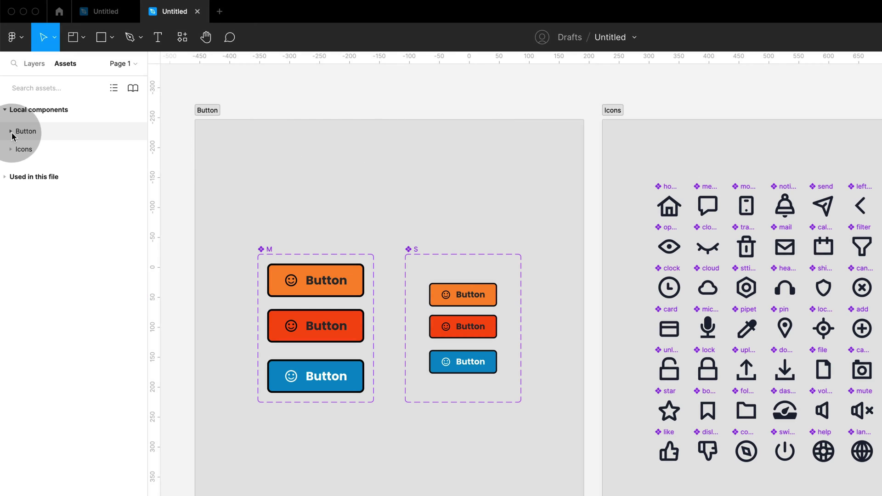
Step: Expand the Button and Icons component groups and reposition the S button set beside M
{"action": "left_click", "coordinate": [11, 132]}
{"action": "left_click", "coordinate": [11, 223]}
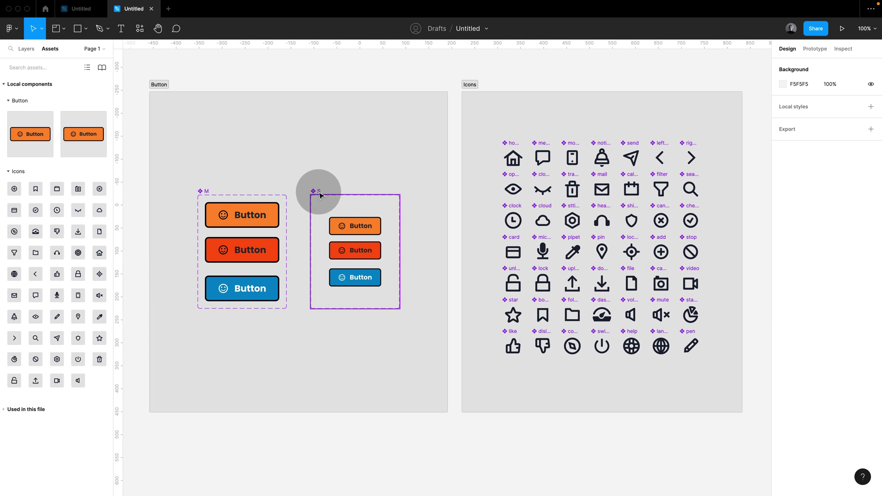
{"action": "left_click_drag", "start_coordinate": [341, 207], "coordinate": [384, 476]}
{"action": "left_click_drag", "start_coordinate": [355, 439], "coordinate": [320, 194]}
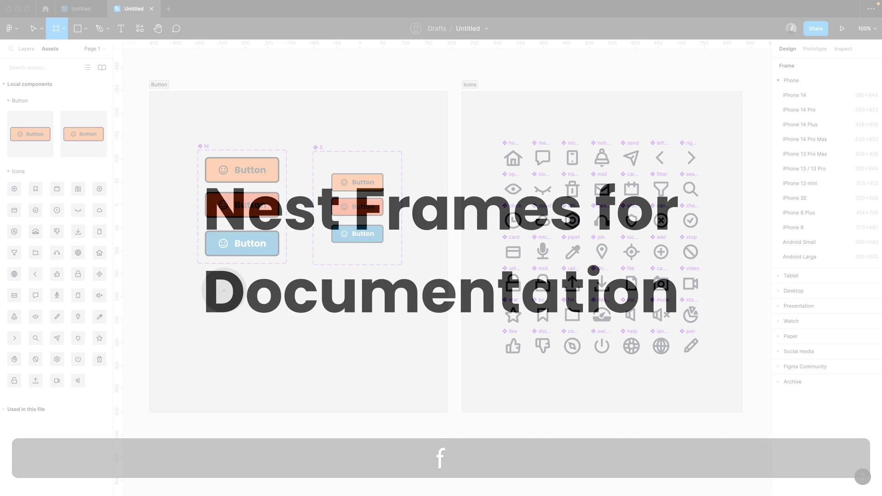
Step: Draw a frame below the buttons and place a copy of the orange M button in it
{"action": "mouse_move", "coordinate": [199, 290]}
{"action": "left_mouse_down"}
{"action": "mouse_move", "coordinate": [315, 349]}
{"action": "mouse_move", "coordinate": [417, 383]}
{"action": "mouse_move", "coordinate": [406, 387]}
{"action": "left_mouse_up"}
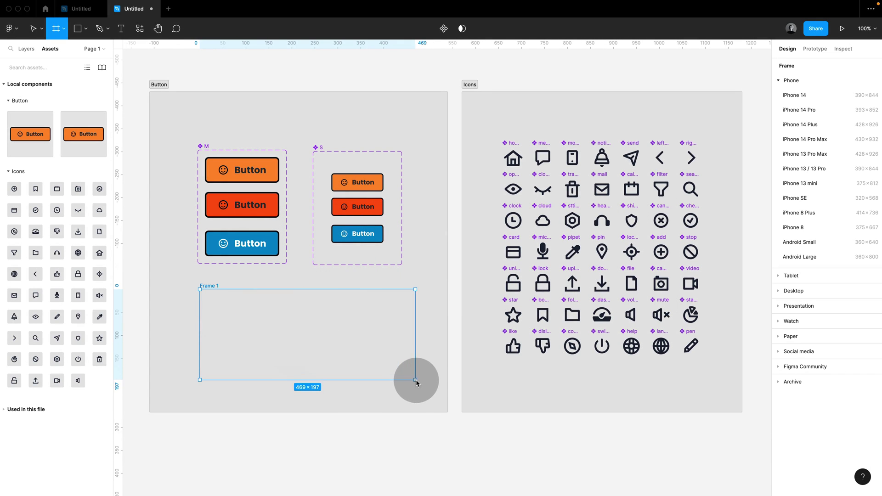
{"action": "key", "text": "Escape"}
{"action": "left_click", "coordinate": [275, 172]}
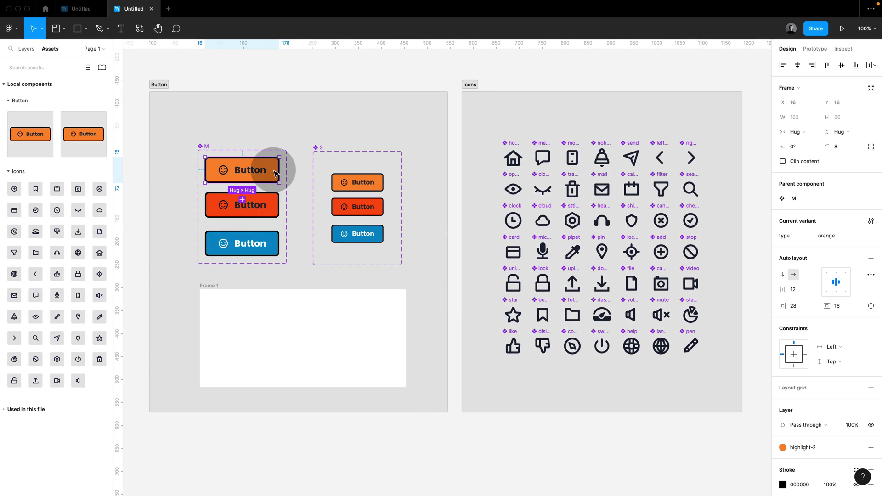
{"action": "left_click_drag", "start_coordinate": [262, 179], "coordinate": [322, 349]}
Step: Rename the new frame to 'animation'
{"action": "left_click", "coordinate": [218, 288]}
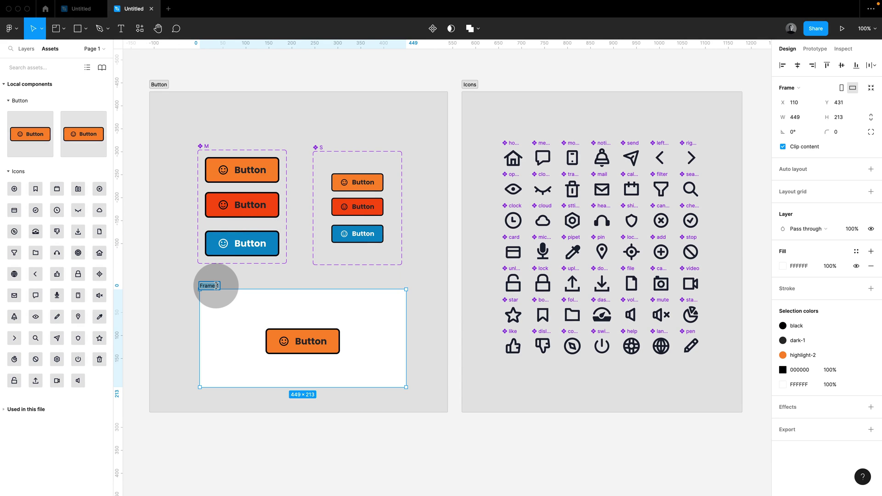
{"action": "type", "text": "animatio"}
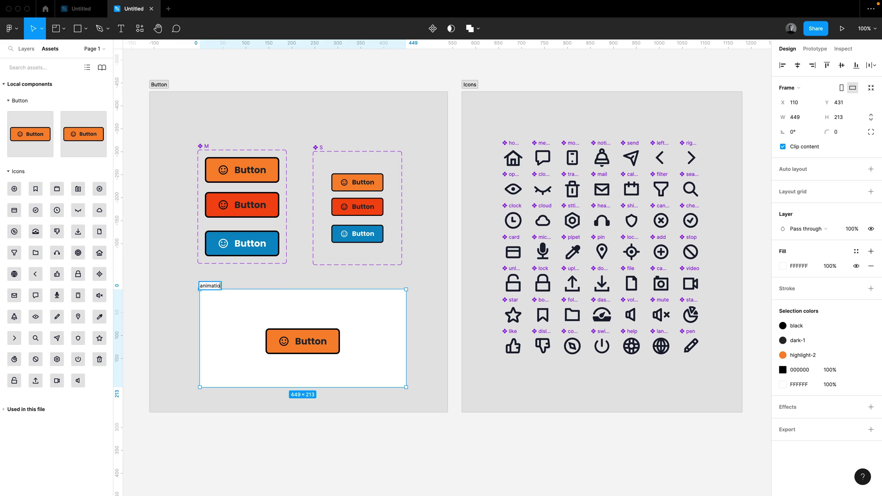
{"action": "type", "text": "n"}
{"action": "left_click", "coordinate": [260, 277]}
{"action": "left_click", "coordinate": [210, 286]}
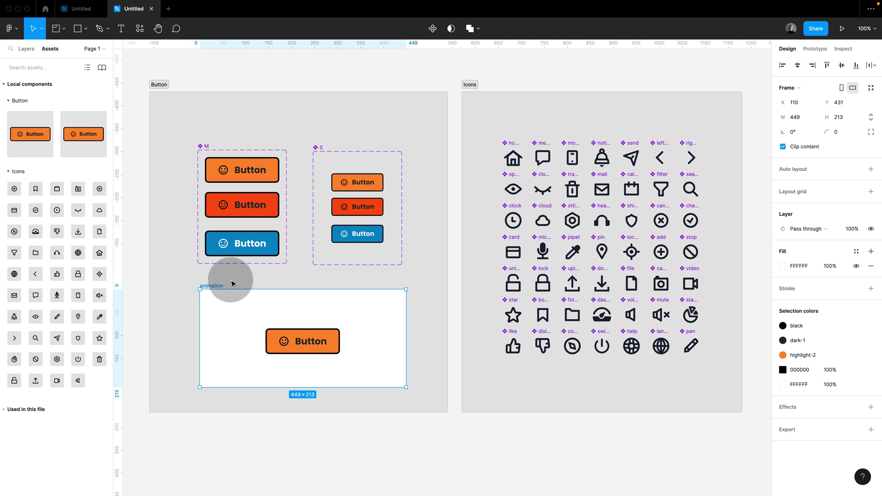
{"action": "left_click", "coordinate": [823, 31]}
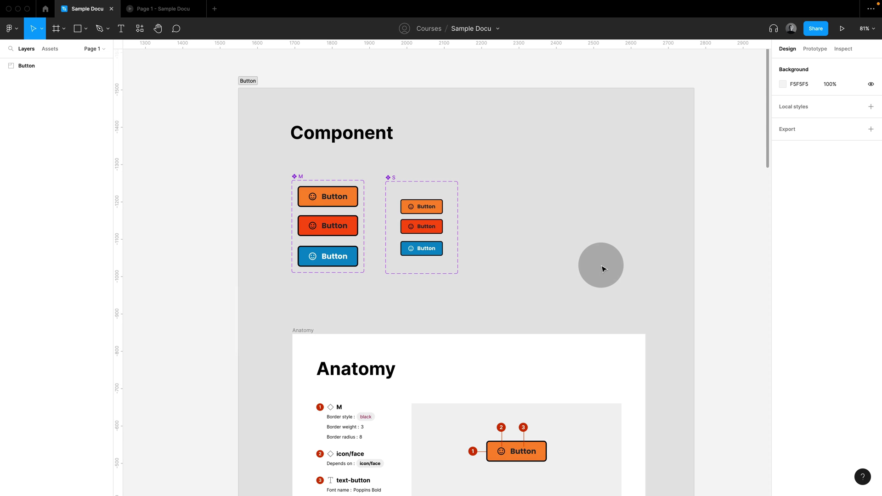
{"action": "scroll", "coordinate": [603, 268], "scroll_direction": "down", "scroll_amount": 15}
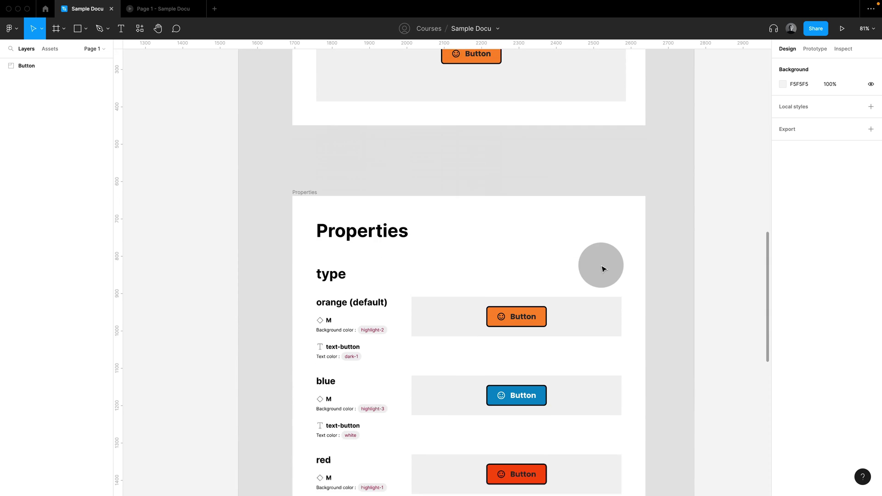
{"action": "scroll", "coordinate": [603, 268], "scroll_direction": "down", "scroll_amount": 10}
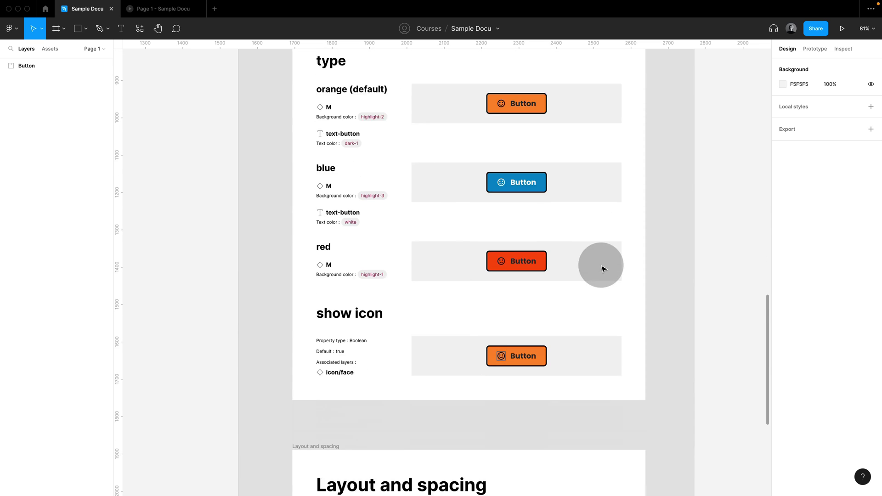
{"action": "scroll", "coordinate": [603, 268], "scroll_direction": "down", "scroll_amount": 5}
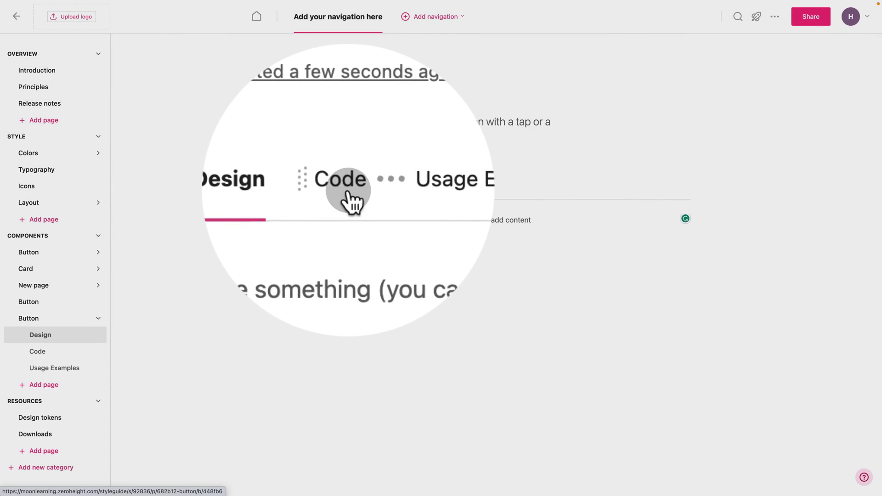
Step: Insert a design block with the Anatomy, Layout and spacing, and Properties frames from Sample Docu
{"action": "left_click", "coordinate": [291, 217]}
{"action": "left_click", "coordinate": [414, 218]}
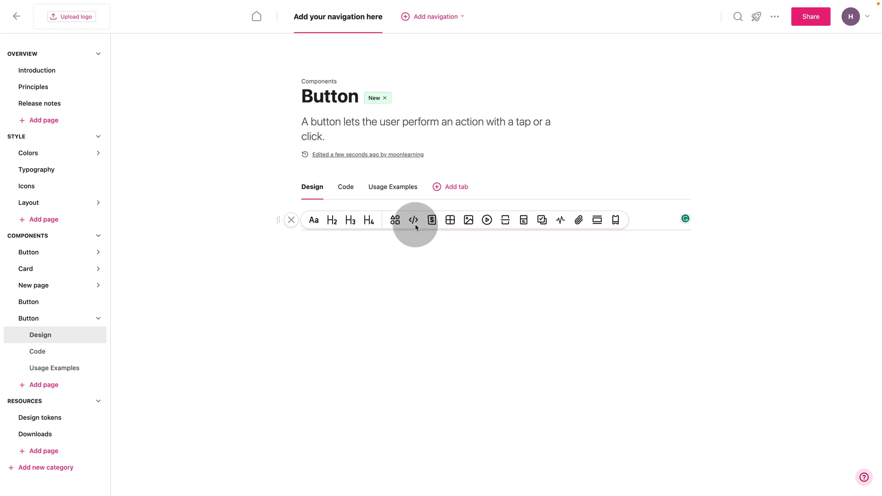
{"action": "left_click", "coordinate": [466, 244]}
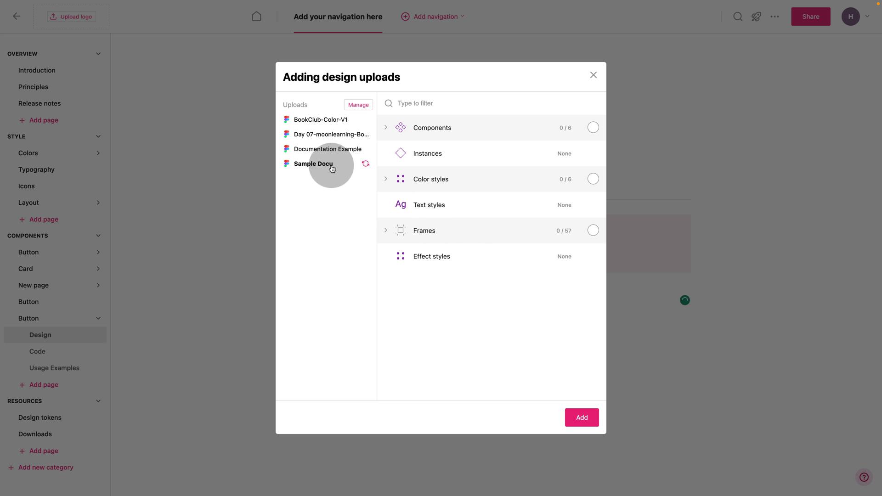
{"action": "left_click", "coordinate": [412, 235]}
{"action": "left_click", "coordinate": [394, 256]}
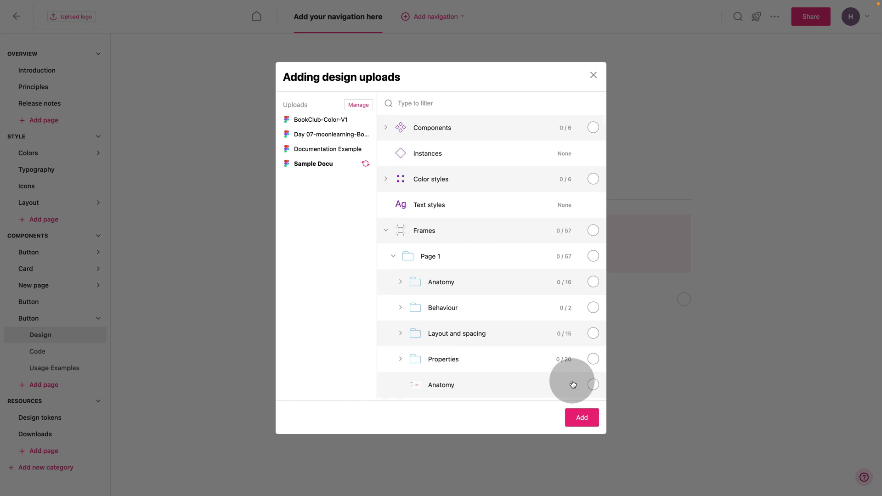
{"action": "scroll", "coordinate": [572, 377], "scroll_direction": "down", "scroll_amount": 3}
{"action": "left_click", "coordinate": [592, 285]}
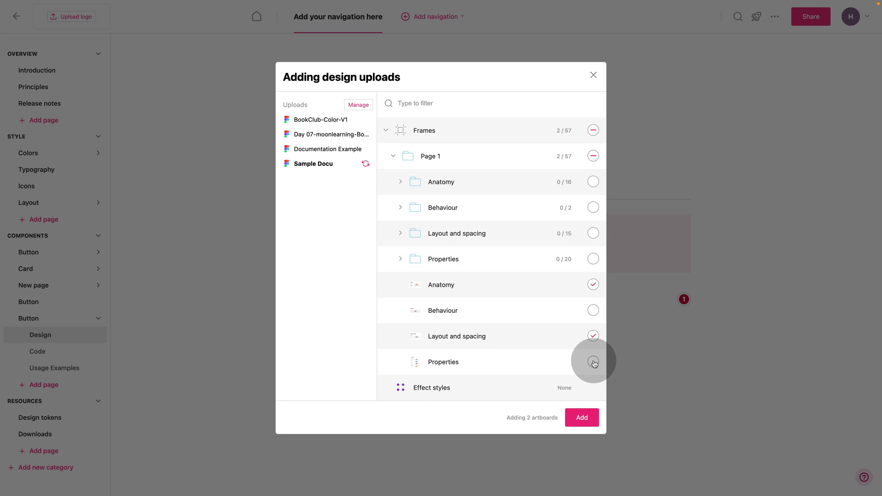
{"action": "left_click", "coordinate": [581, 417]}
Step: Set the design block to a list layout with maximum image size and annotations shown
{"action": "left_click", "coordinate": [644, 197]}
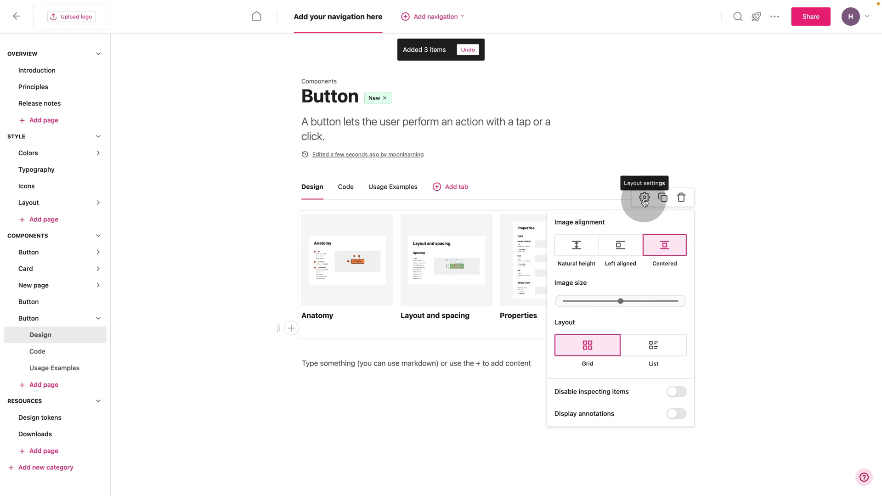
{"action": "left_click_drag", "start_coordinate": [624, 302], "coordinate": [705, 305]}
{"action": "left_click", "coordinate": [663, 351]}
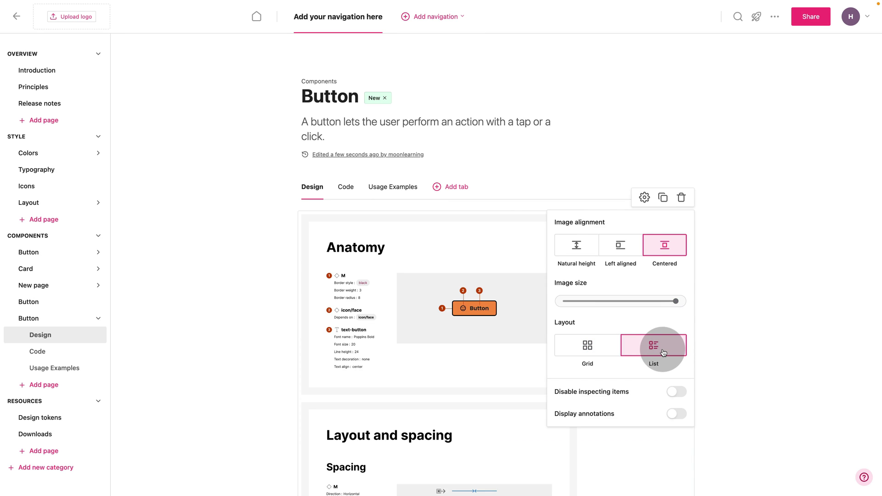
{"action": "left_click", "coordinate": [677, 414]}
{"action": "left_click", "coordinate": [759, 366]}
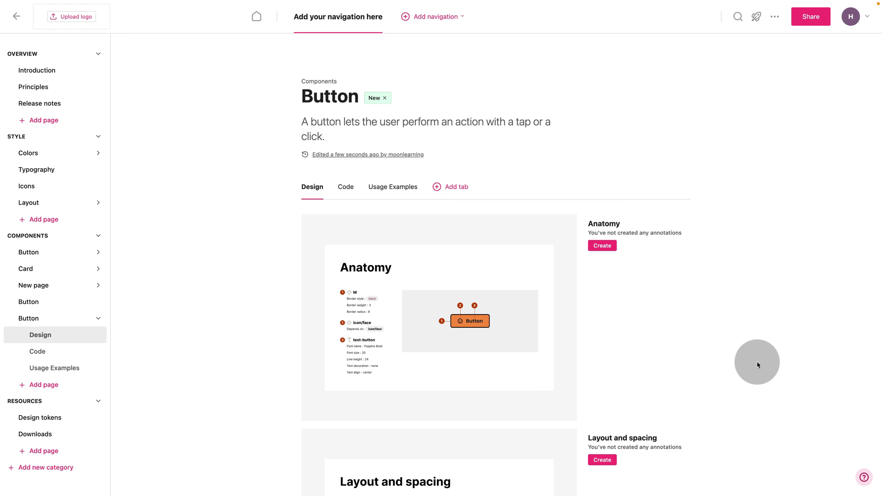
Step: Embed the Figma Behaviour prototype link below the frames and preview the page
{"action": "scroll", "coordinate": [756, 361], "scroll_direction": "down", "scroll_amount": 10}
{"action": "scroll", "coordinate": [756, 361], "scroll_direction": "down", "scroll_amount": 3}
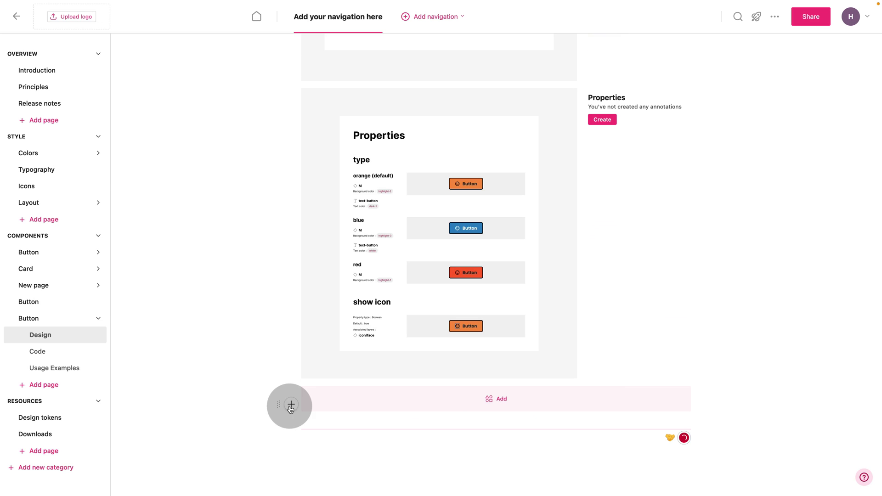
{"action": "left_click", "coordinate": [384, 409]}
{"action": "left_click", "coordinate": [486, 406]}
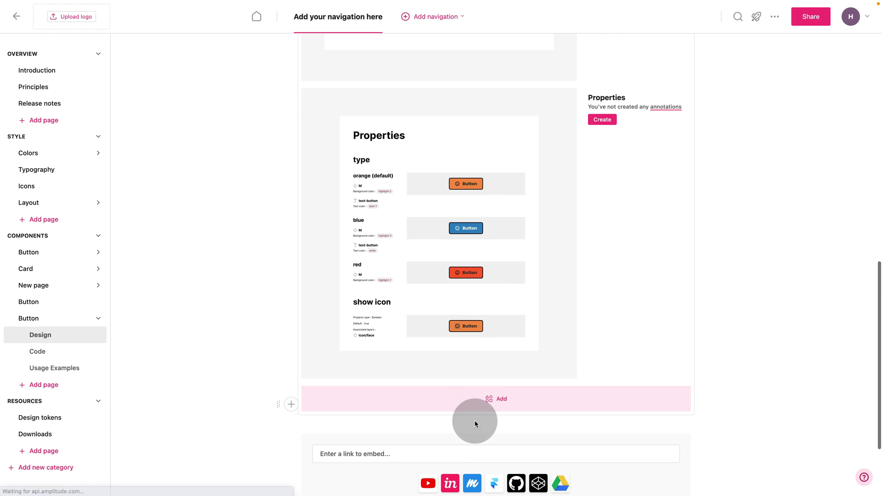
{"action": "left_click", "coordinate": [367, 454]}
{"action": "key", "text": "ctrl+v"}
{"action": "key", "text": "Return"}
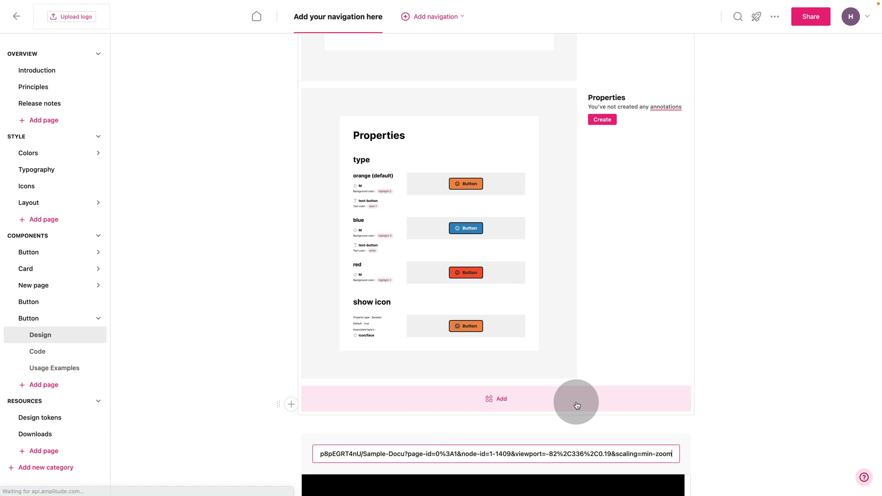
{"action": "scroll", "coordinate": [574, 404], "scroll_direction": "down", "scroll_amount": 5}
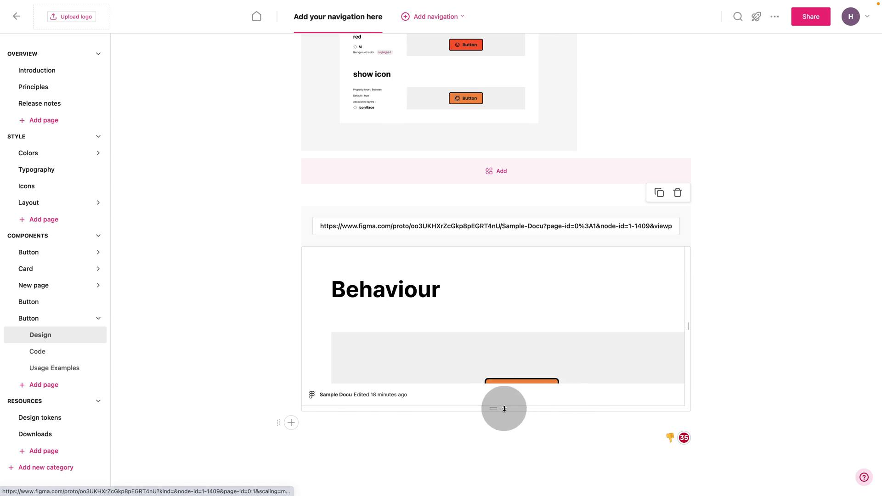
{"action": "left_click", "coordinate": [775, 17]}
{"action": "left_click", "coordinate": [723, 32]}
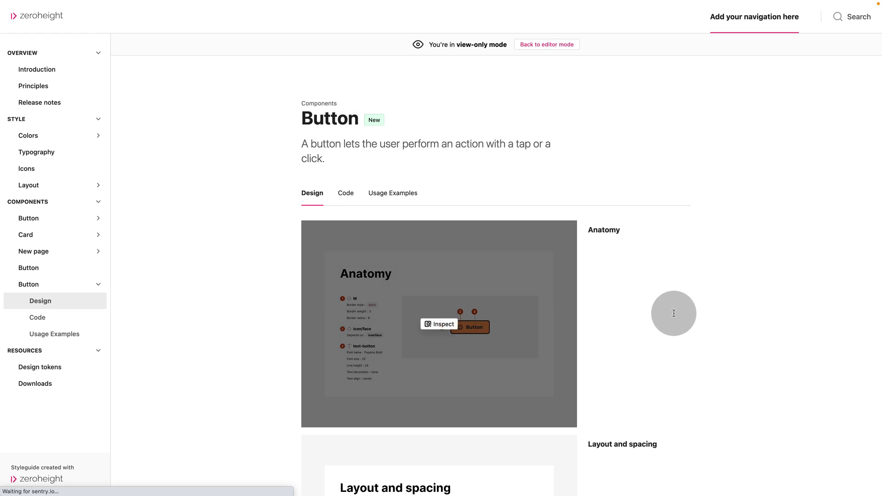
{"action": "scroll", "coordinate": [735, 332], "scroll_direction": "down", "scroll_amount": 8}
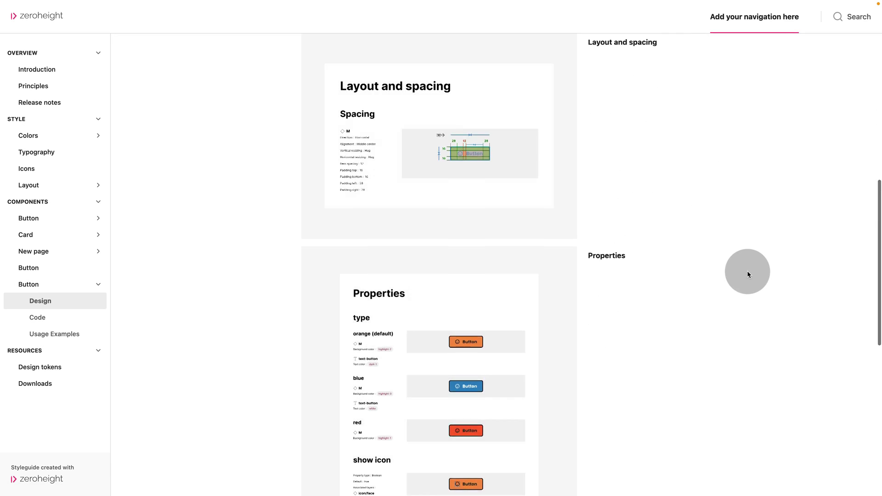
{"action": "scroll", "coordinate": [745, 271], "scroll_direction": "down", "scroll_amount": 8}
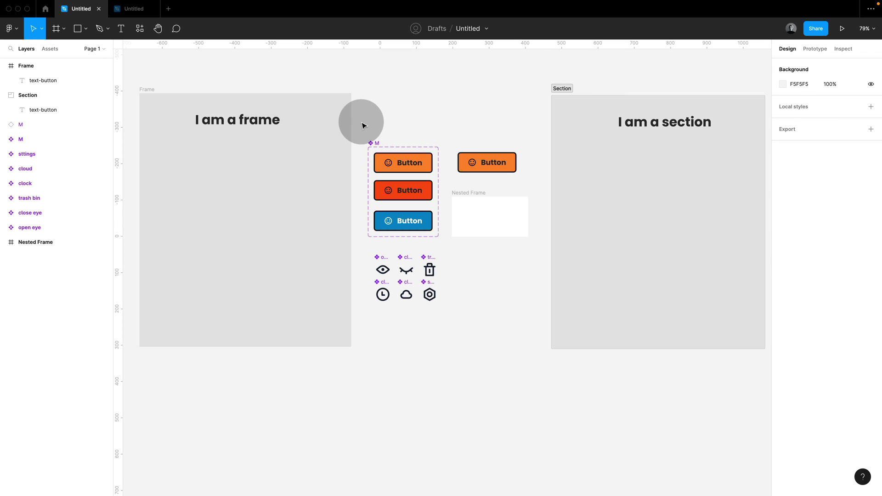
Step: Move the buttons, Nested Frame and six icons into the frame, then the section, and zoom to fit
{"action": "left_click_drag", "start_coordinate": [359, 122], "coordinate": [535, 343]}
{"action": "left_click_drag", "start_coordinate": [496, 222], "coordinate": [298, 224]}
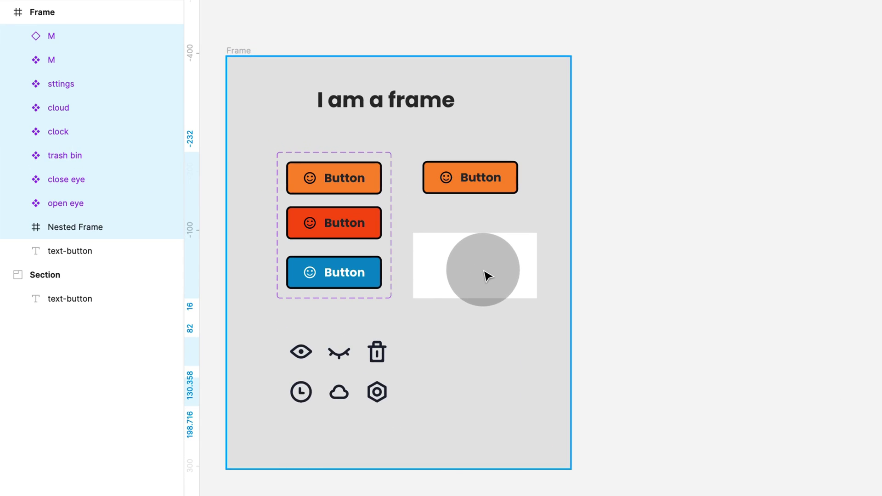
{"action": "left_click_drag", "start_coordinate": [445, 260], "coordinate": [714, 225]}
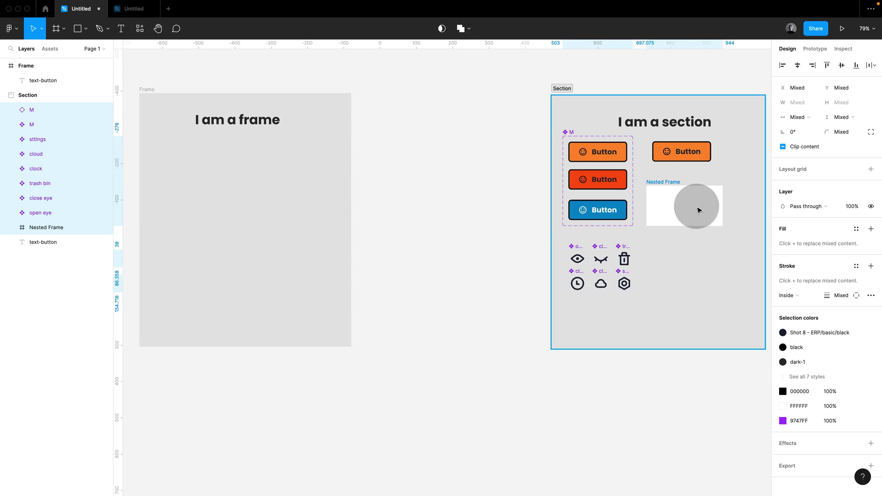
{"action": "left_click", "coordinate": [562, 88]}
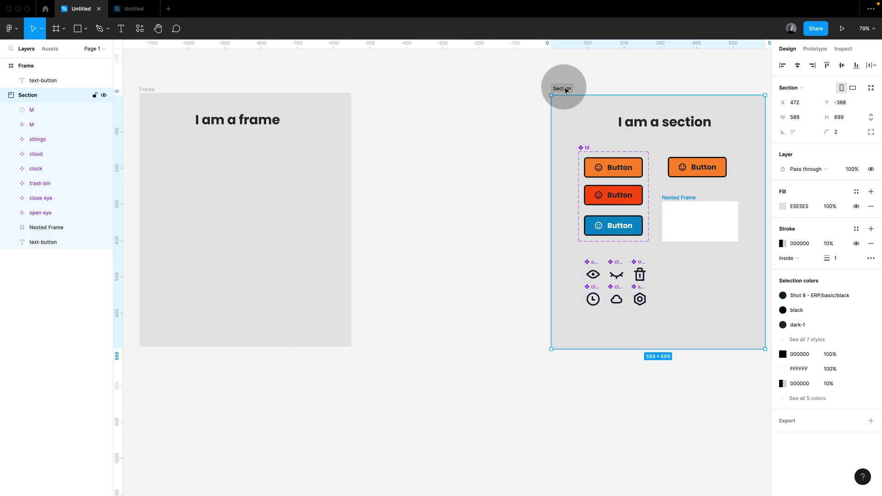
{"action": "key", "text": "shift+2"}
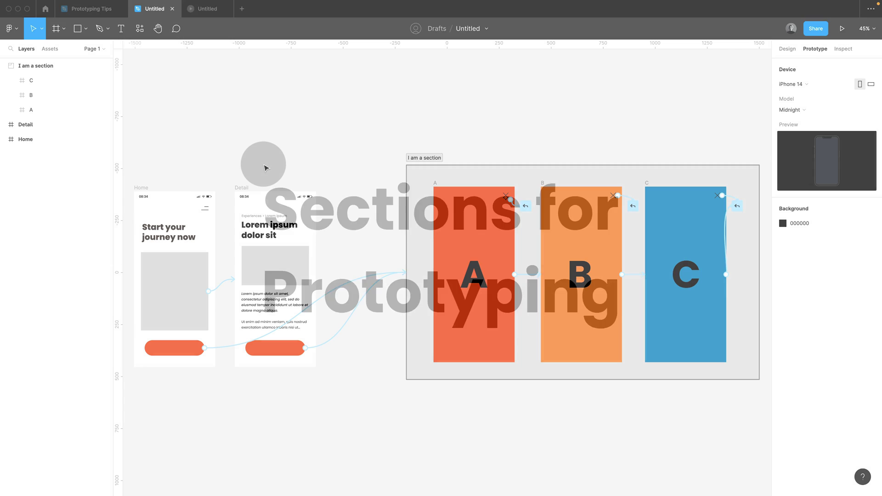
Step: Present the prototype starting from the Home frame
{"action": "left_click", "coordinate": [141, 189]}
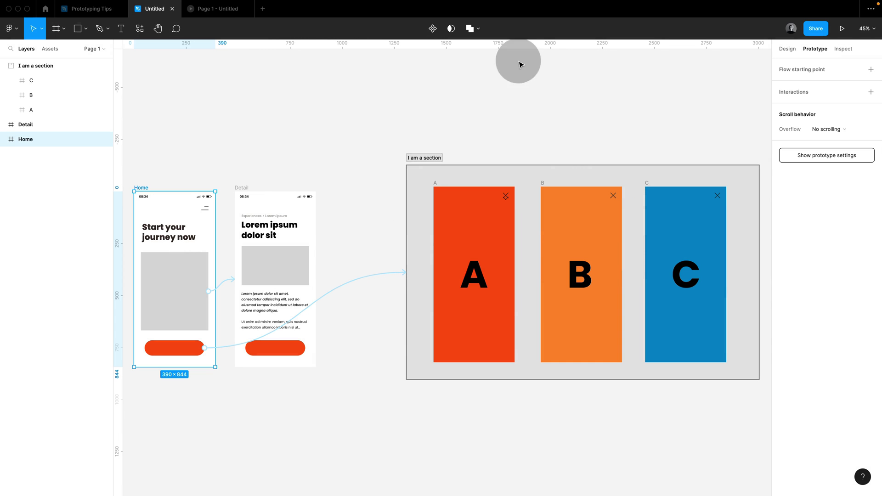
{"action": "left_click", "coordinate": [842, 29]}
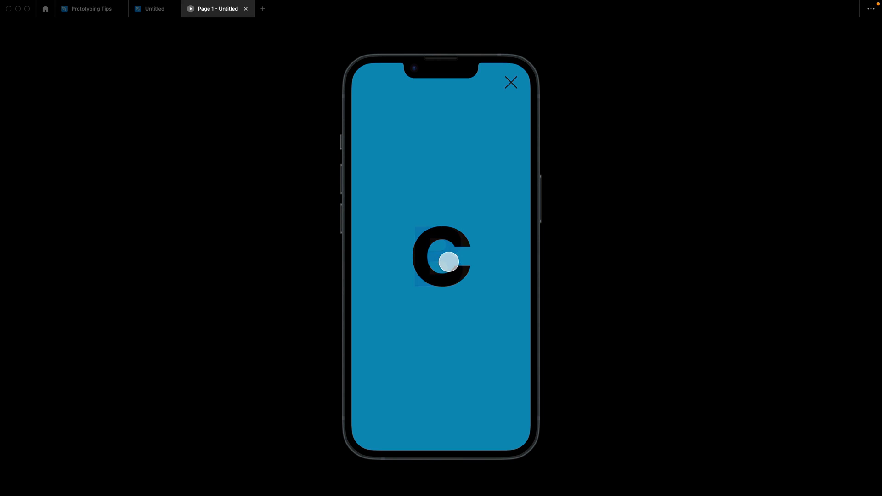
Step: Return from screen C to Home, then go through the Detail screen to blue frame C
{"action": "left_click", "coordinate": [513, 83]}
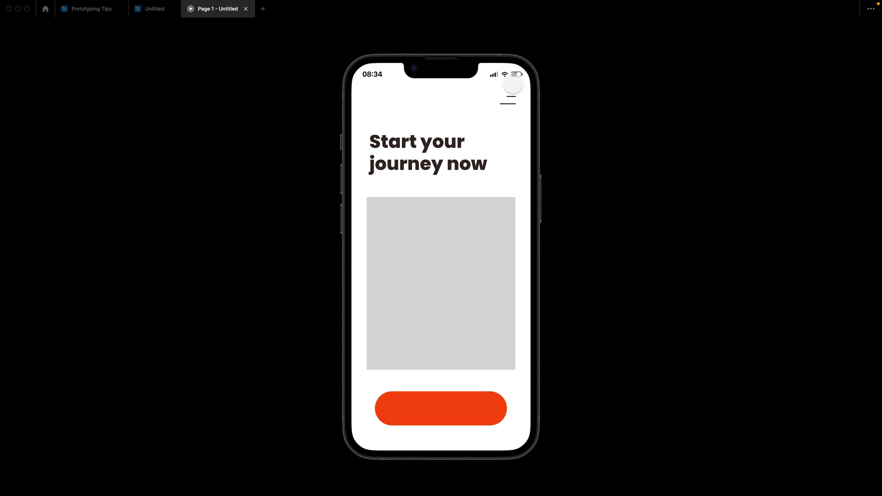
{"action": "left_click", "coordinate": [454, 294]}
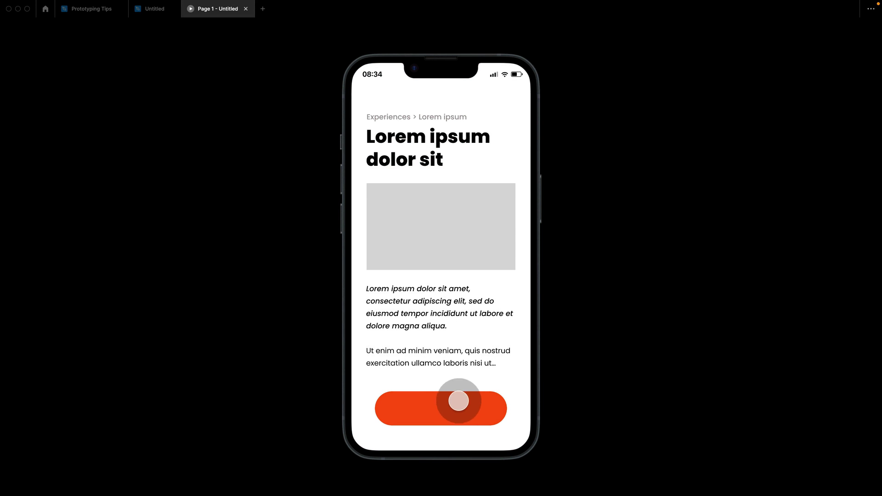
{"action": "left_click", "coordinate": [464, 409]}
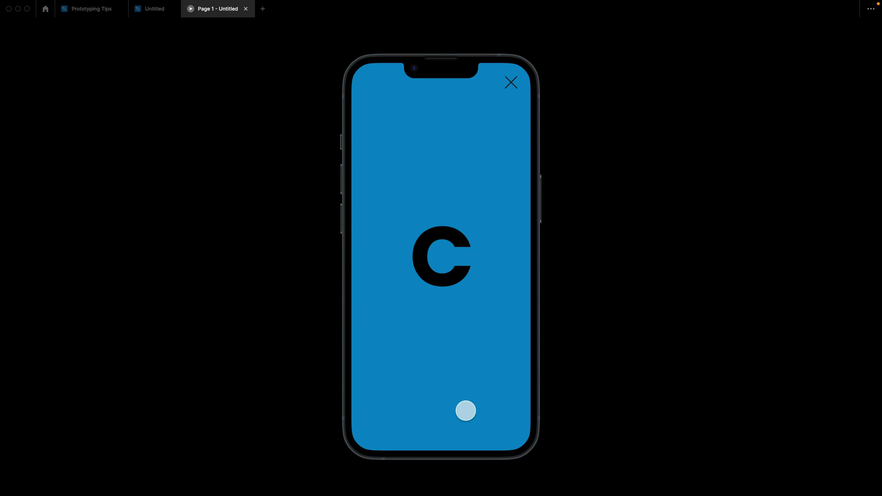